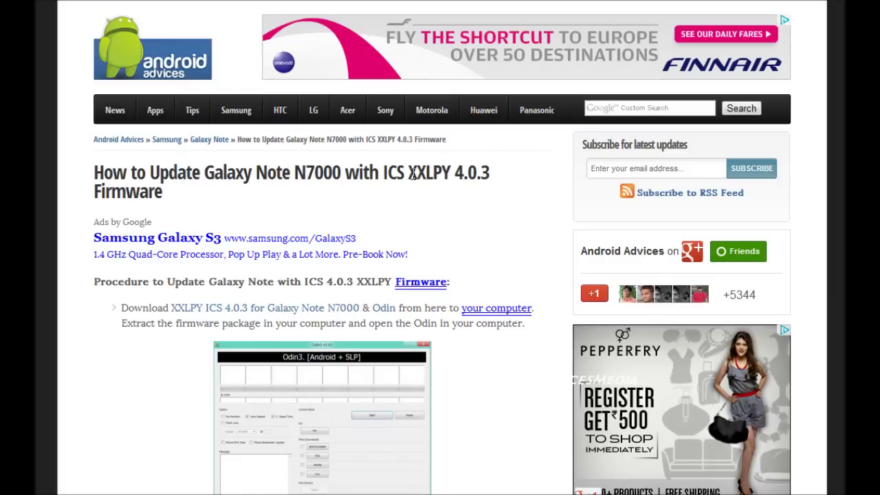
Read the guide's XXLPY firmware version and its procedure for updating the Galaxy Note N7000
{"action": "left_click_drag", "start_coordinate": [409, 173], "coordinate": [451, 167]}
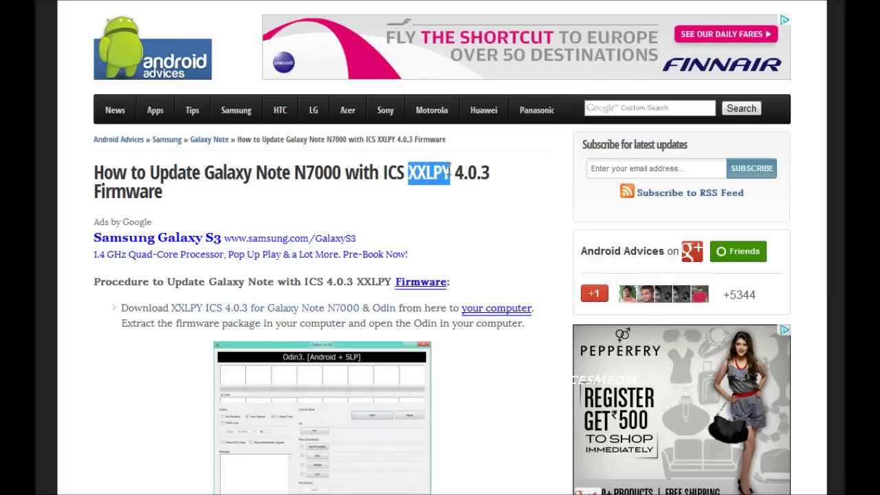
{"action": "left_click", "coordinate": [449, 169]}
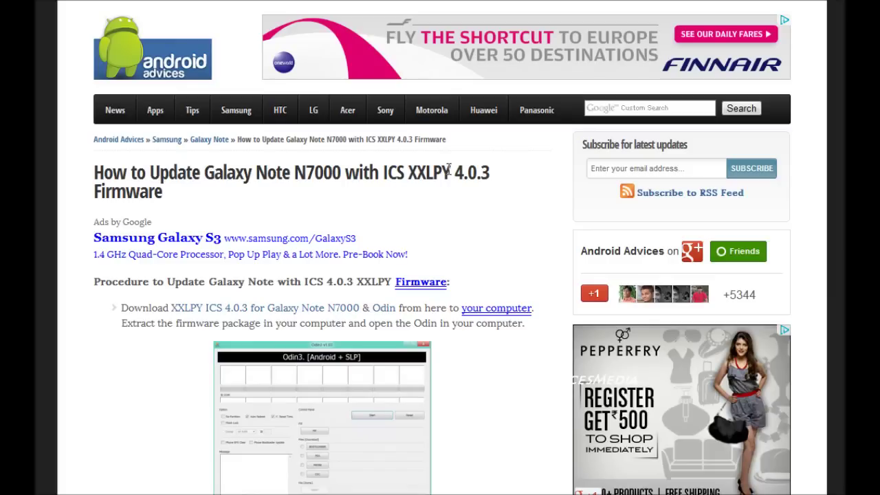
{"action": "scroll", "coordinate": [449, 168], "scroll_direction": "down", "scroll_amount": 6}
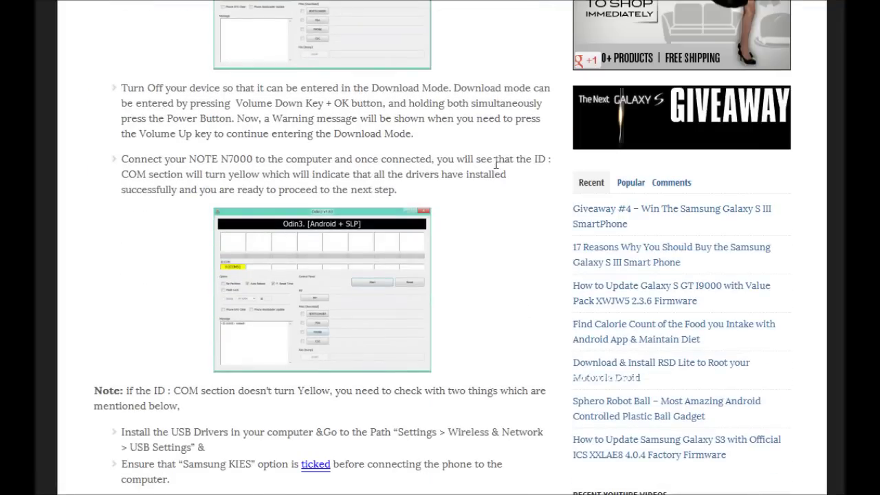
{"action": "scroll", "coordinate": [495, 165], "scroll_direction": "up", "scroll_amount": 1}
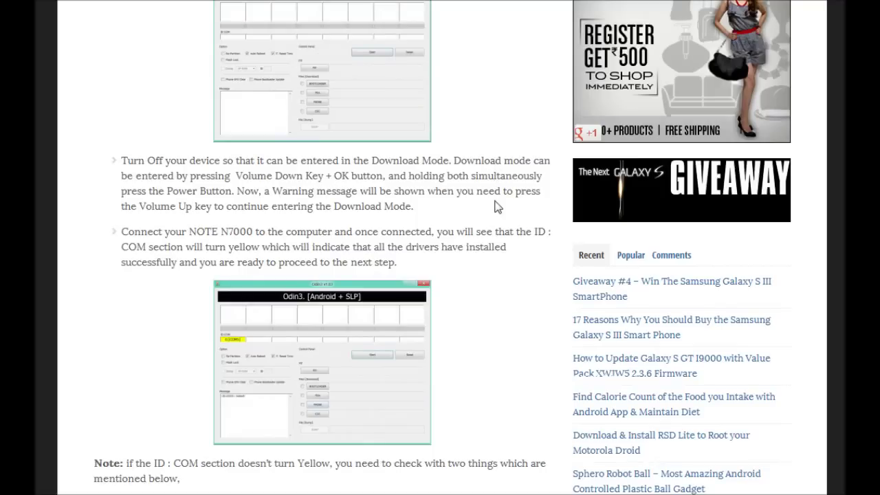
{"action": "scroll", "coordinate": [497, 207], "scroll_direction": "up", "scroll_amount": 2}
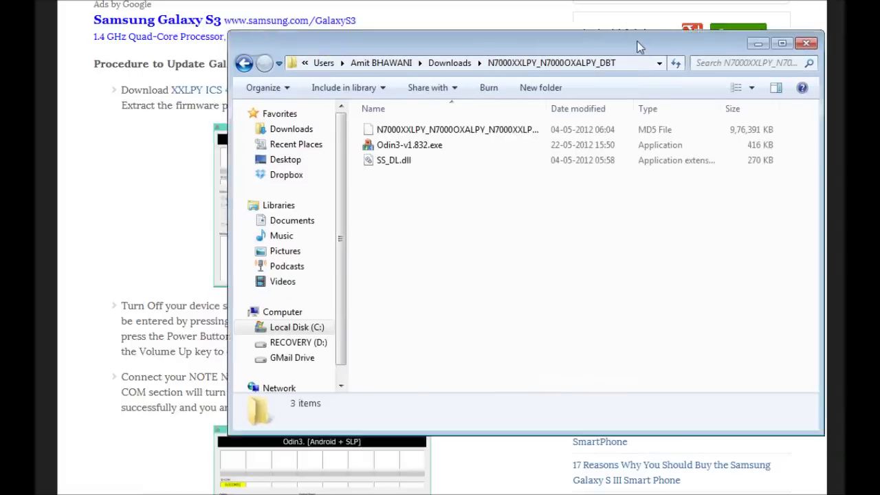
Inspect the extracted files in the N7000XXLPY_N7000OXALPY_DBT folder, widening the Name column for the MD5 firmware file's full name
{"action": "left_click_drag", "start_coordinate": [641, 39], "coordinate": [539, 39]}
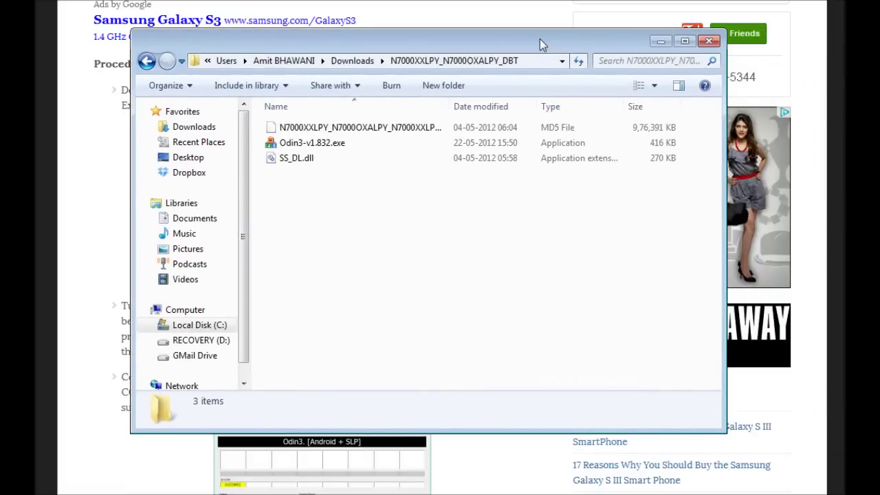
{"action": "left_click", "coordinate": [330, 147]}
{"action": "left_click", "coordinate": [379, 128]}
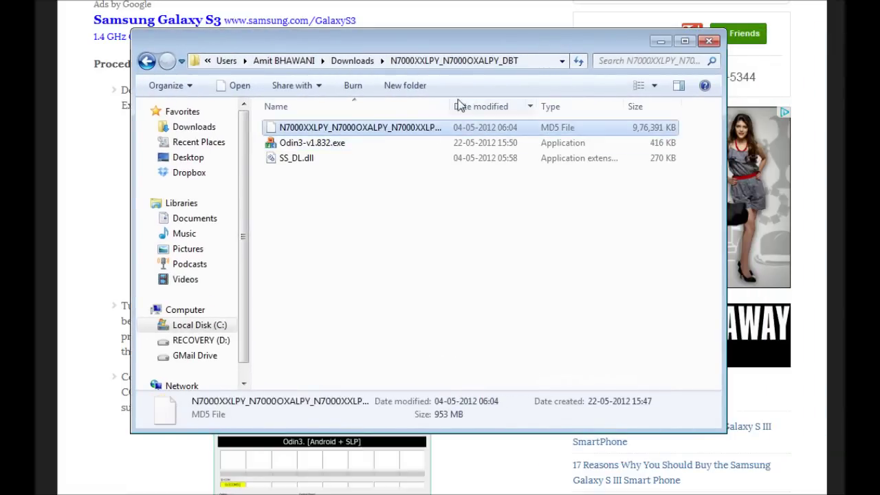
{"action": "left_click_drag", "start_coordinate": [447, 101], "coordinate": [534, 102]}
{"action": "left_click", "coordinate": [548, 274]}
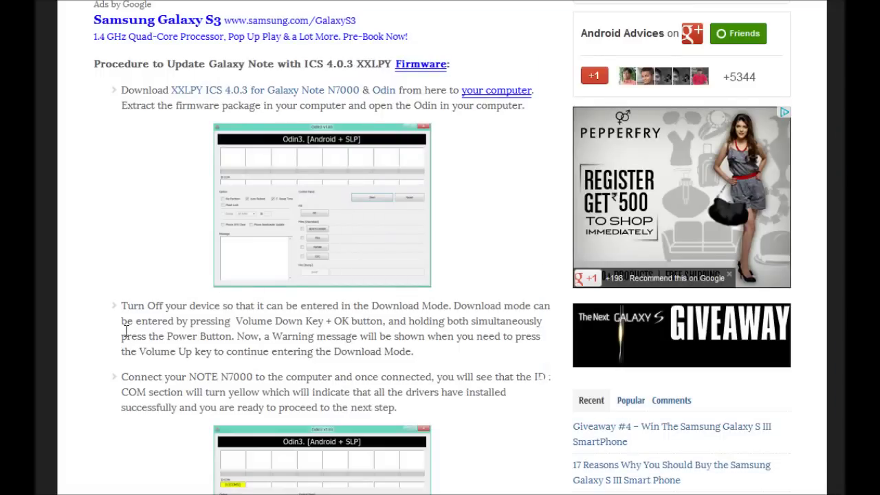
Read the guide's Download Mode instructions, and run Odin3-v1.832.exe despite its unverified publisher
{"action": "scroll", "coordinate": [138, 321], "scroll_direction": "down", "scroll_amount": 2}
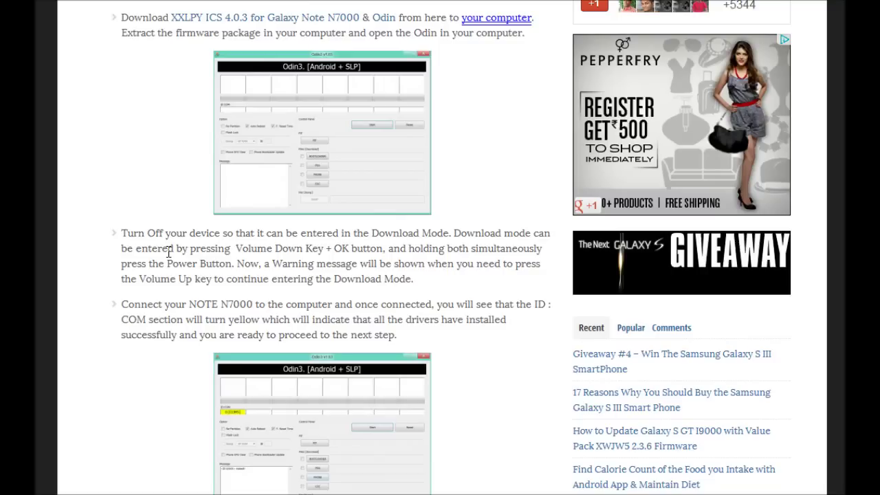
{"action": "scroll", "coordinate": [168, 252], "scroll_direction": "down", "scroll_amount": 1}
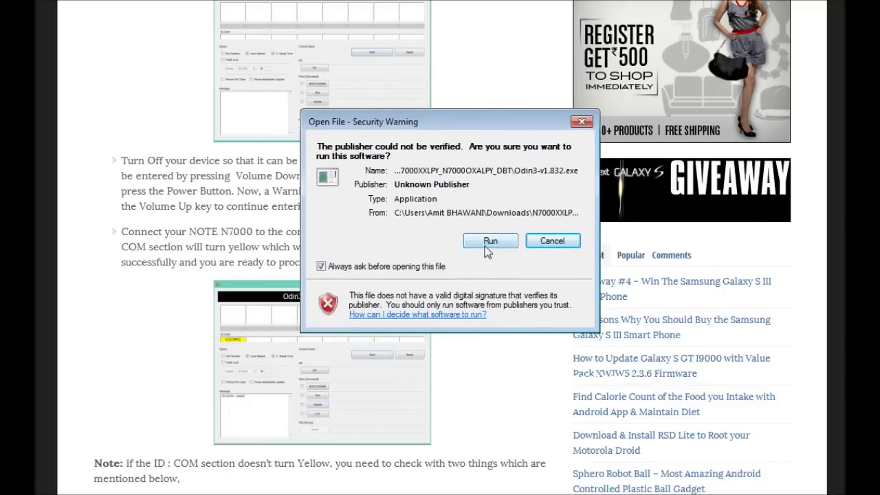
{"action": "left_click", "coordinate": [485, 247]}
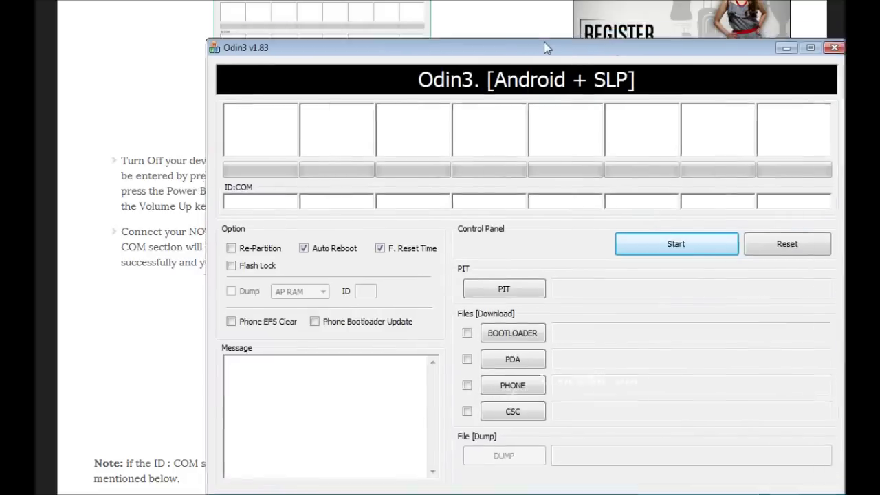
{"action": "left_click_drag", "start_coordinate": [544, 42], "coordinate": [463, 20]}
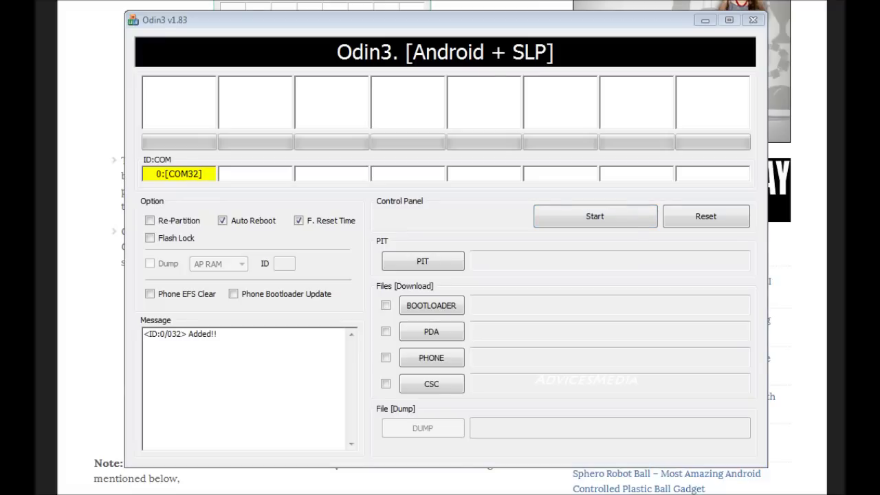
Return to the guide and read the notes on USB drivers, Samsung KIES and choosing the PDA file
{"action": "left_click", "coordinate": [74, 228]}
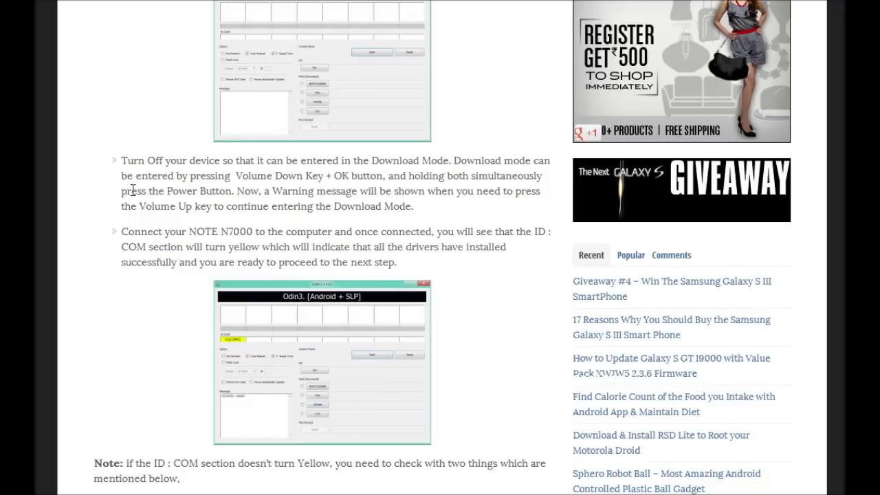
{"action": "scroll", "coordinate": [130, 190], "scroll_direction": "down", "scroll_amount": 1}
{"action": "scroll", "coordinate": [131, 200], "scroll_direction": "down", "scroll_amount": 3}
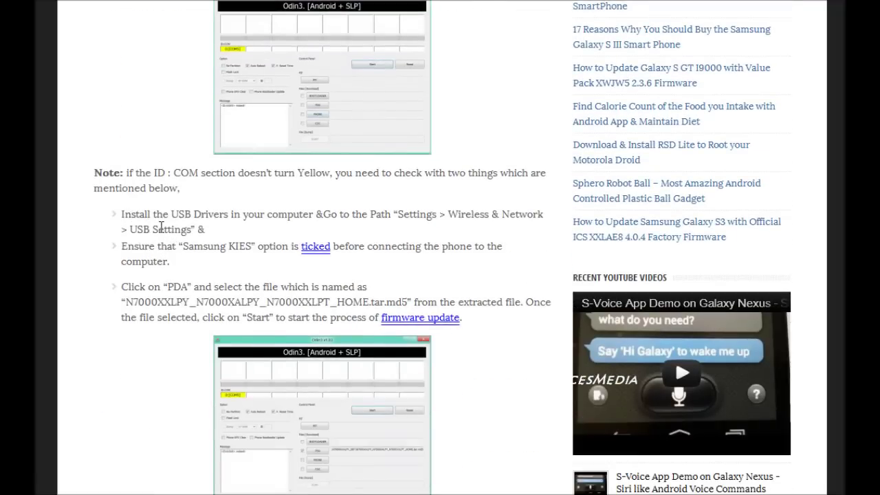
{"action": "scroll", "coordinate": [157, 230], "scroll_direction": "down", "scroll_amount": 1}
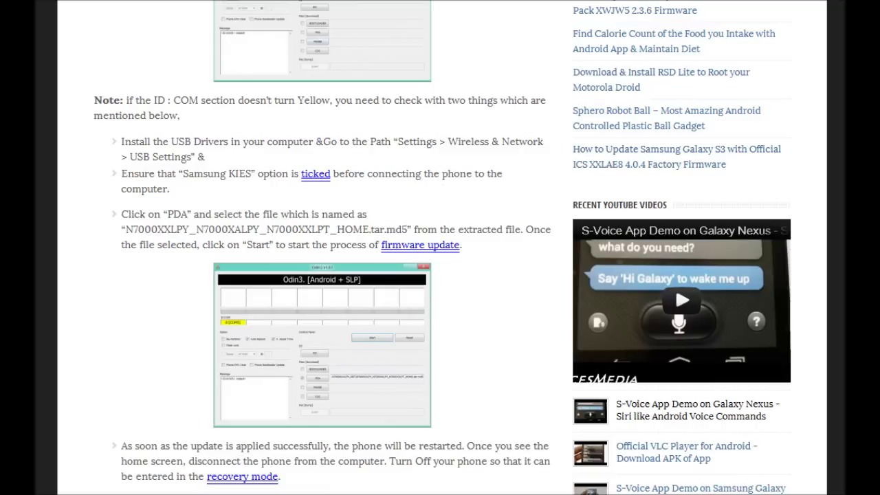
Switch to Odin3 and load the MD5 firmware file from the N7000XXLPY_N7000OXALPY_DBT folder as the PDA file
{"action": "key", "text": "alt+Tab"}
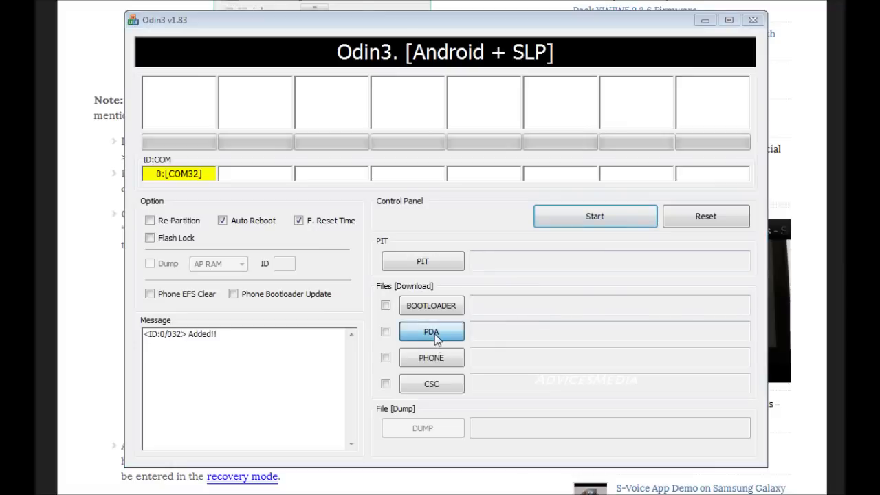
{"action": "left_click", "coordinate": [444, 336]}
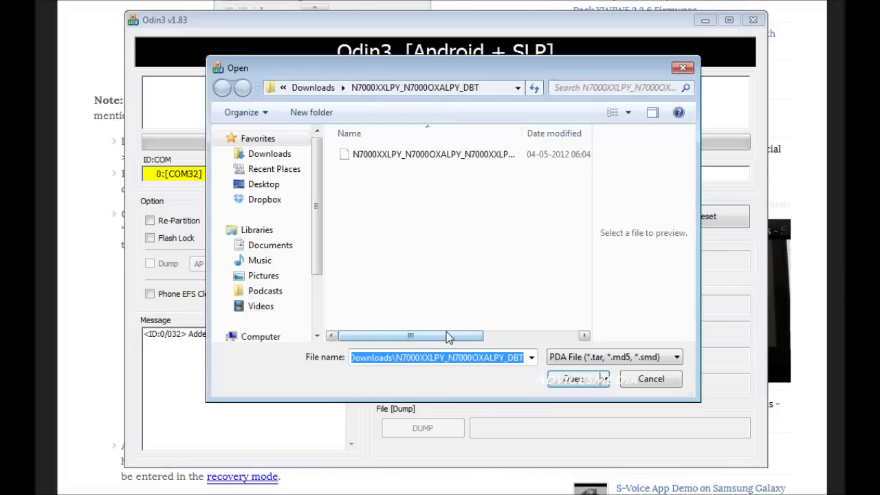
{"action": "double_click", "coordinate": [442, 155]}
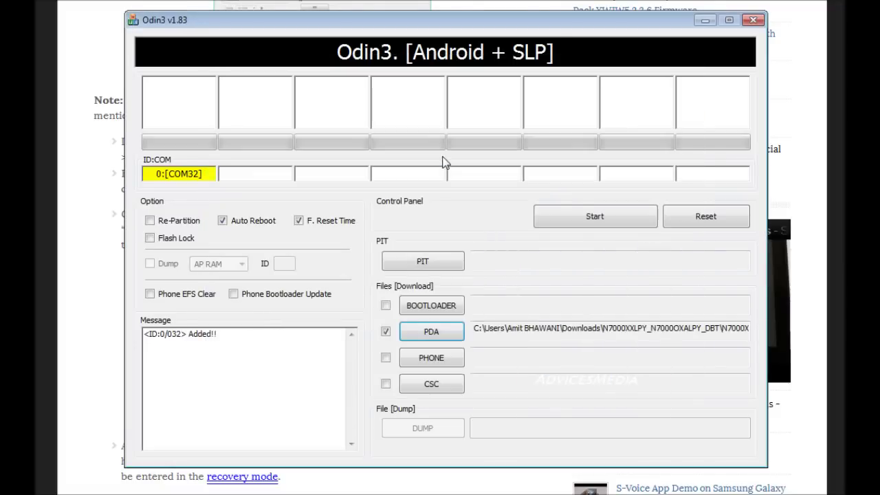
Check the guide's instructions for starting the update, and start flashing the loaded firmware in Odin3
{"action": "left_click", "coordinate": [85, 294]}
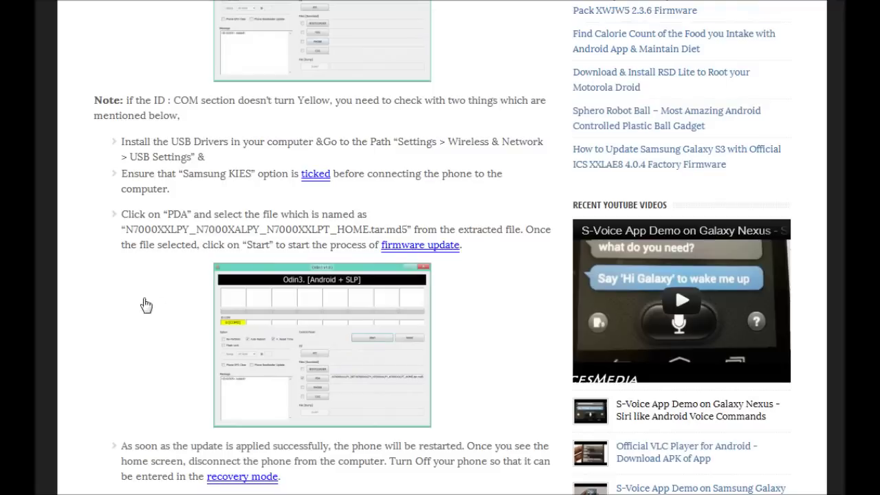
{"action": "scroll", "coordinate": [187, 228], "scroll_direction": "down", "scroll_amount": 1}
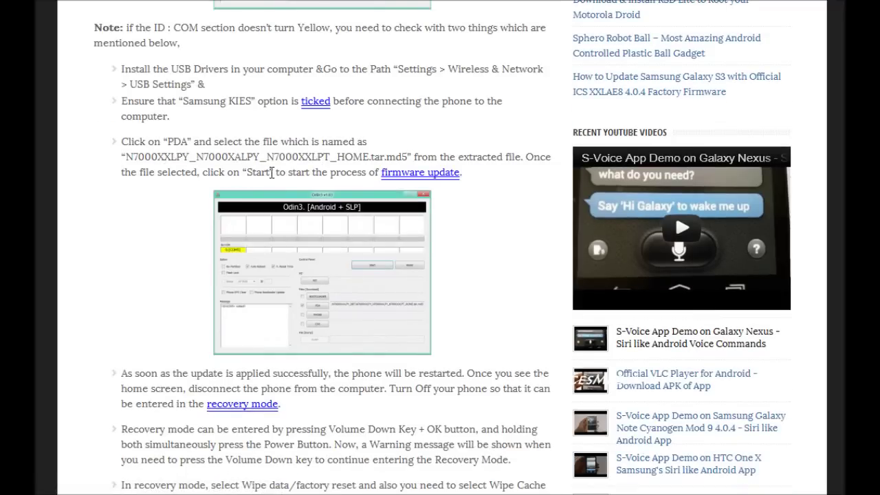
{"action": "scroll", "coordinate": [272, 173], "scroll_direction": "down", "scroll_amount": 2}
{"action": "key", "text": "alt+Tab"}
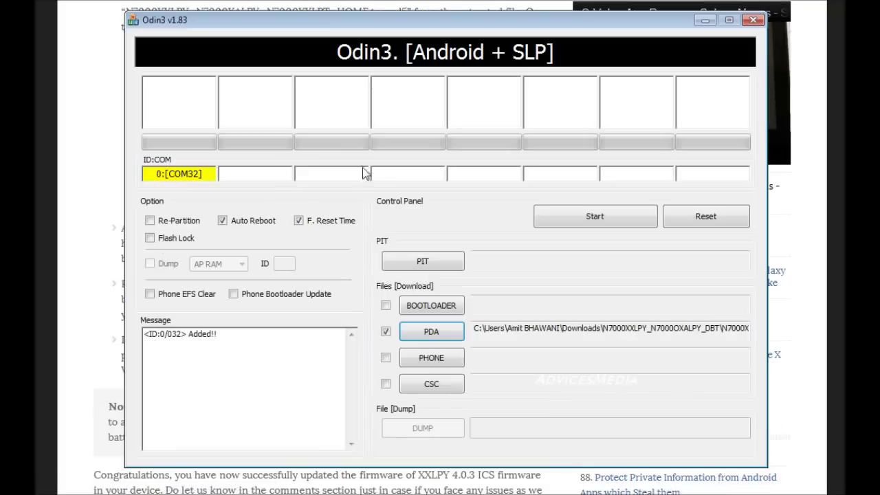
{"action": "left_click", "coordinate": [597, 218]}
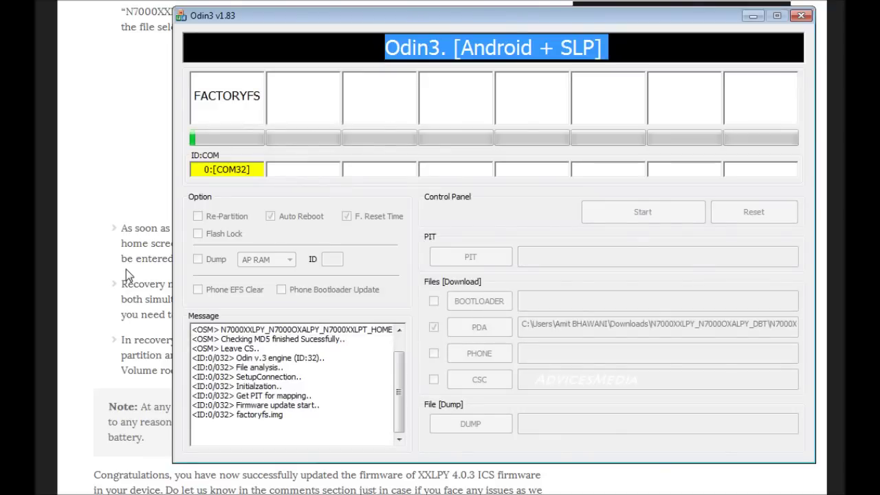
Read the guide's recovery mode and Wipe data/factory reset instructions, and check the message log in Odin3
{"action": "left_click", "coordinate": [617, 53]}
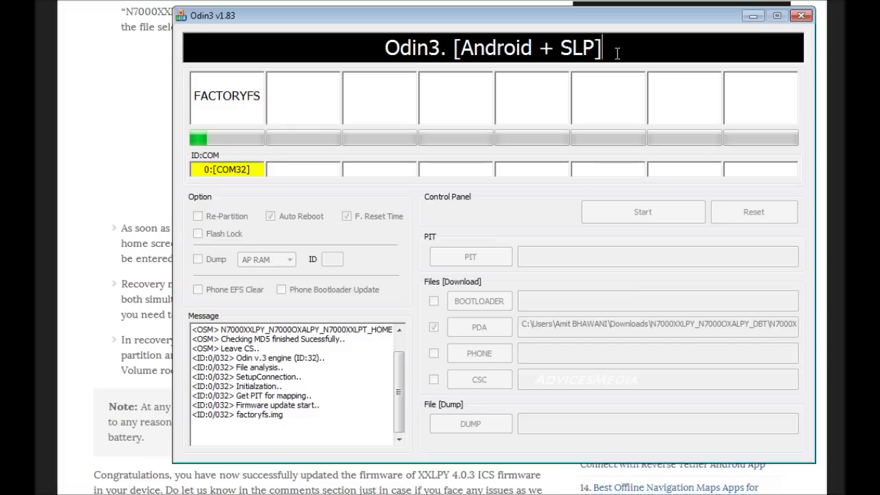
{"action": "left_click", "coordinate": [122, 243]}
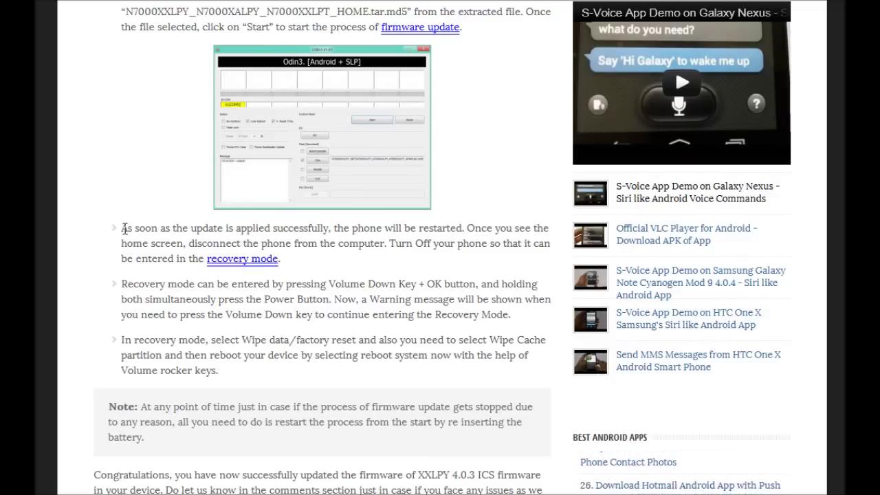
{"action": "scroll", "coordinate": [124, 229], "scroll_direction": "down", "scroll_amount": 1}
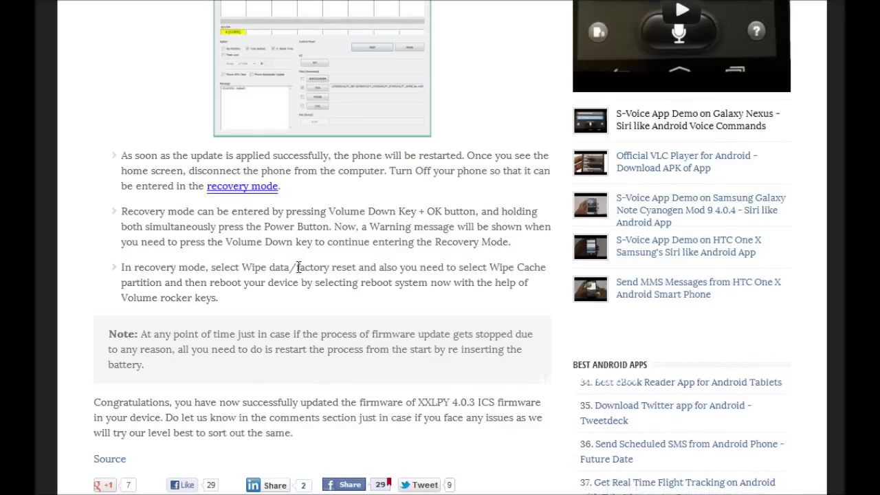
{"action": "left_click_drag", "start_coordinate": [242, 266], "coordinate": [358, 265]}
{"action": "left_click", "coordinate": [359, 266]}
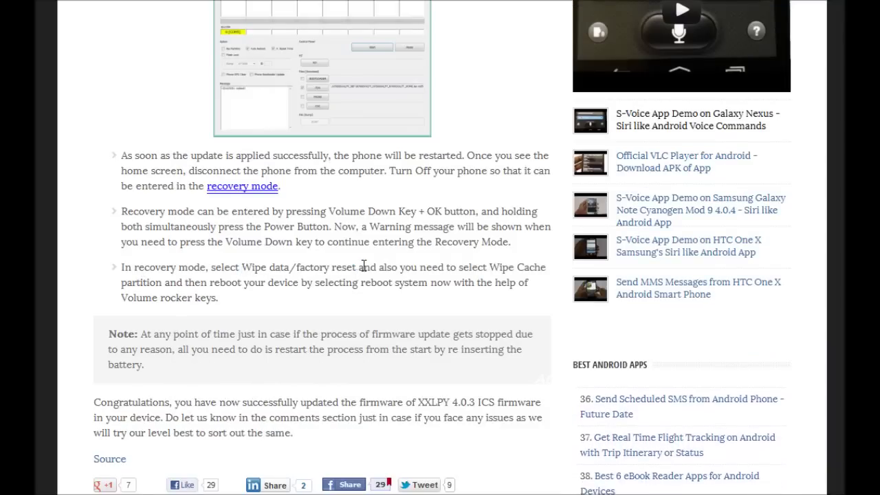
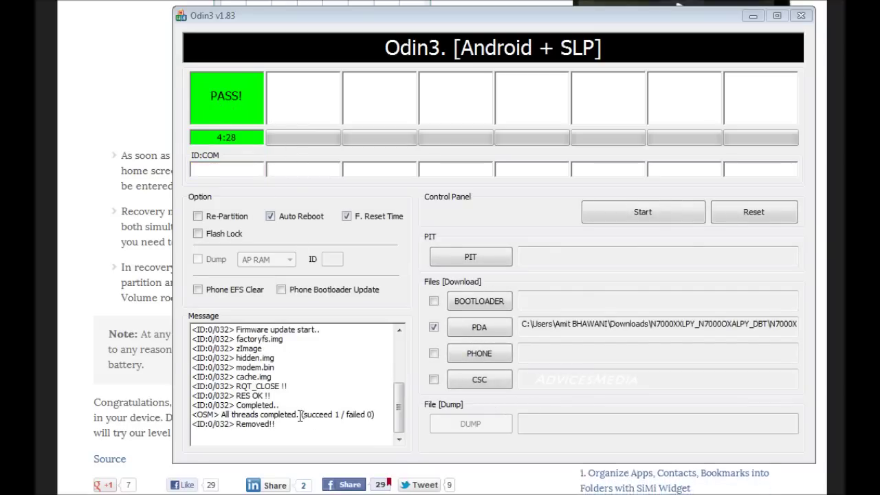
{"action": "left_click", "coordinate": [340, 415]}
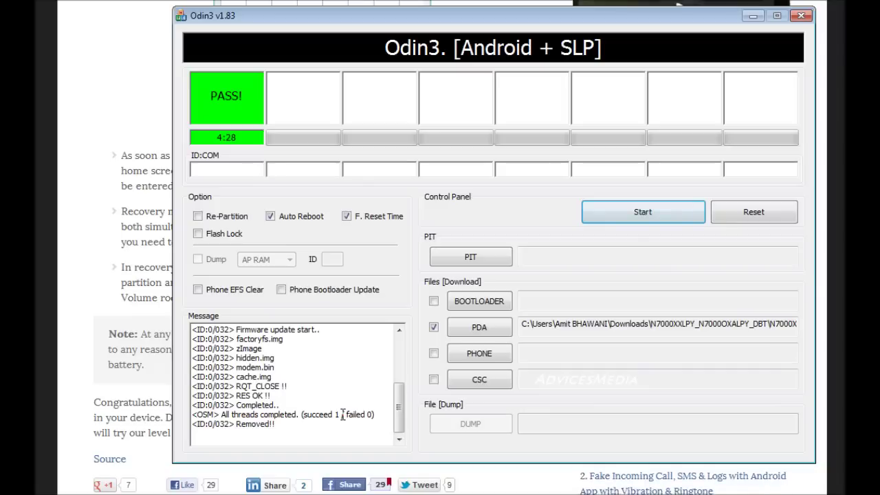